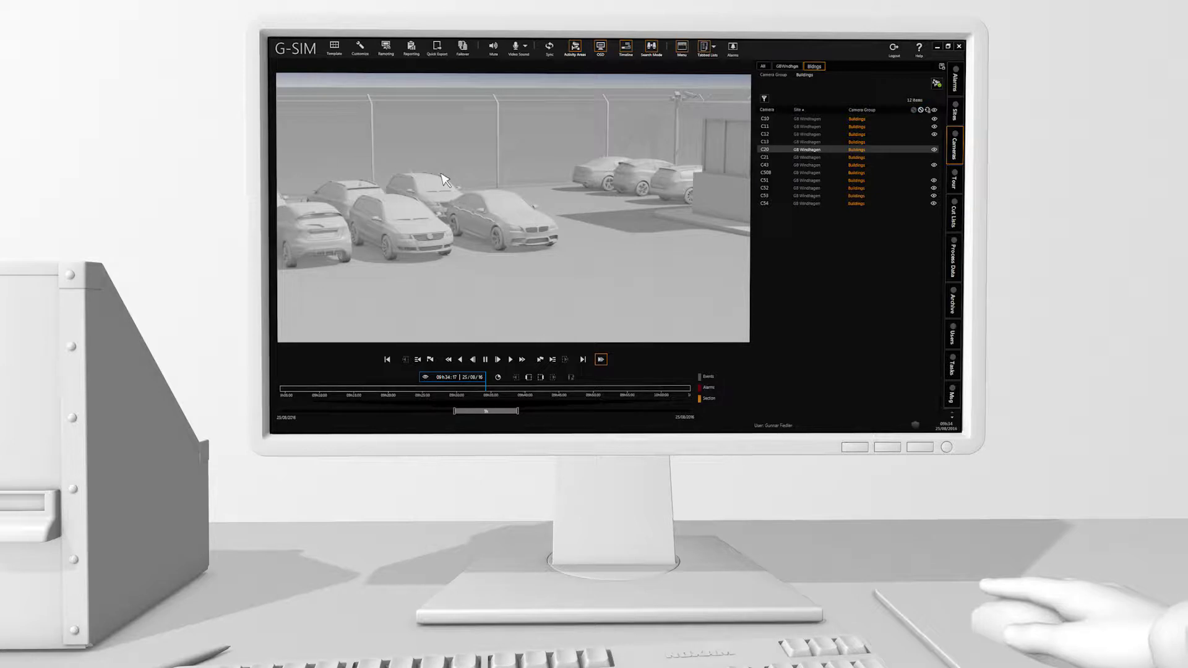
# Mark the BMW in the video as the activity area for the motion search
pyautogui.moveTo(518, 229); pyautogui.dragTo(579, 267)
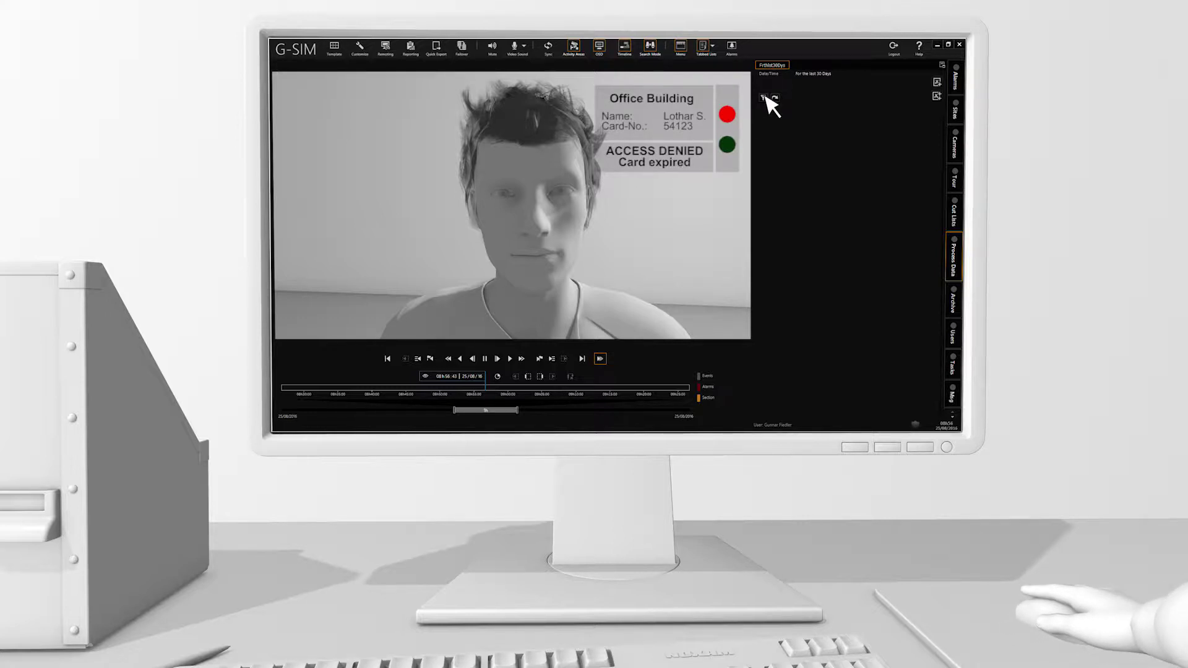
# Filter the access-control events by the cardholder name 'Lothar *'
pyautogui.click(767, 96)
pyautogui.click(838, 93)
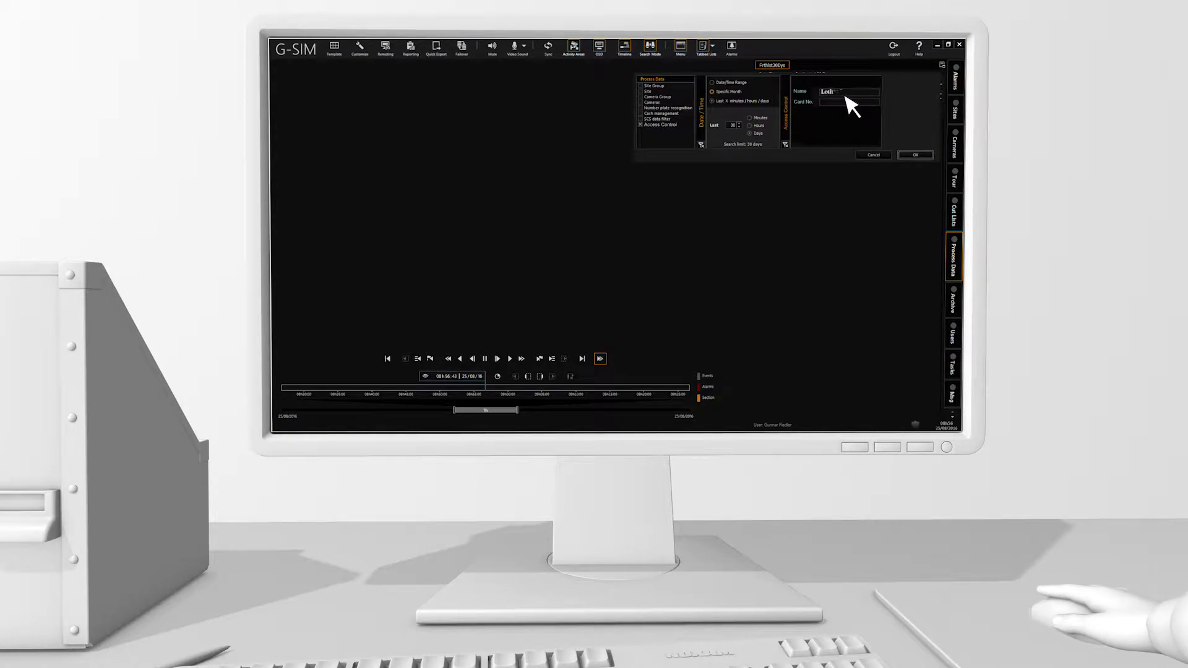
pyautogui.write('Lothar *')
pyautogui.click(916, 155)
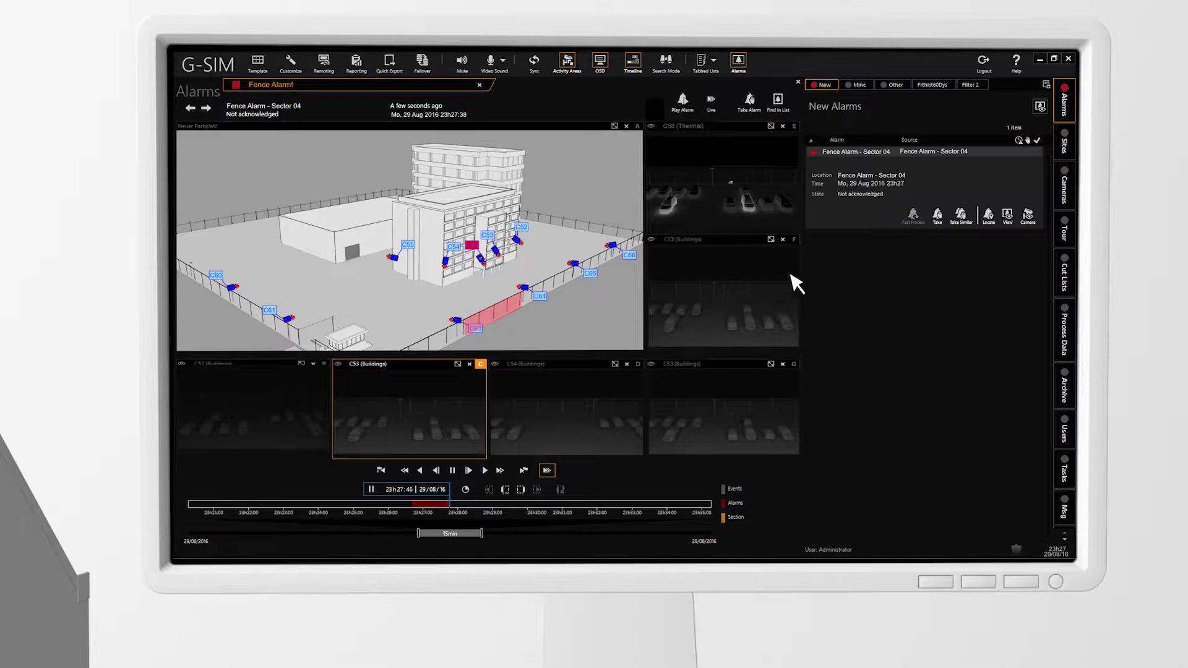
# Maximise the C58 (Thermal) camera tile in the Alarms tab to a full-size view
pyautogui.doubleClick(733, 190)
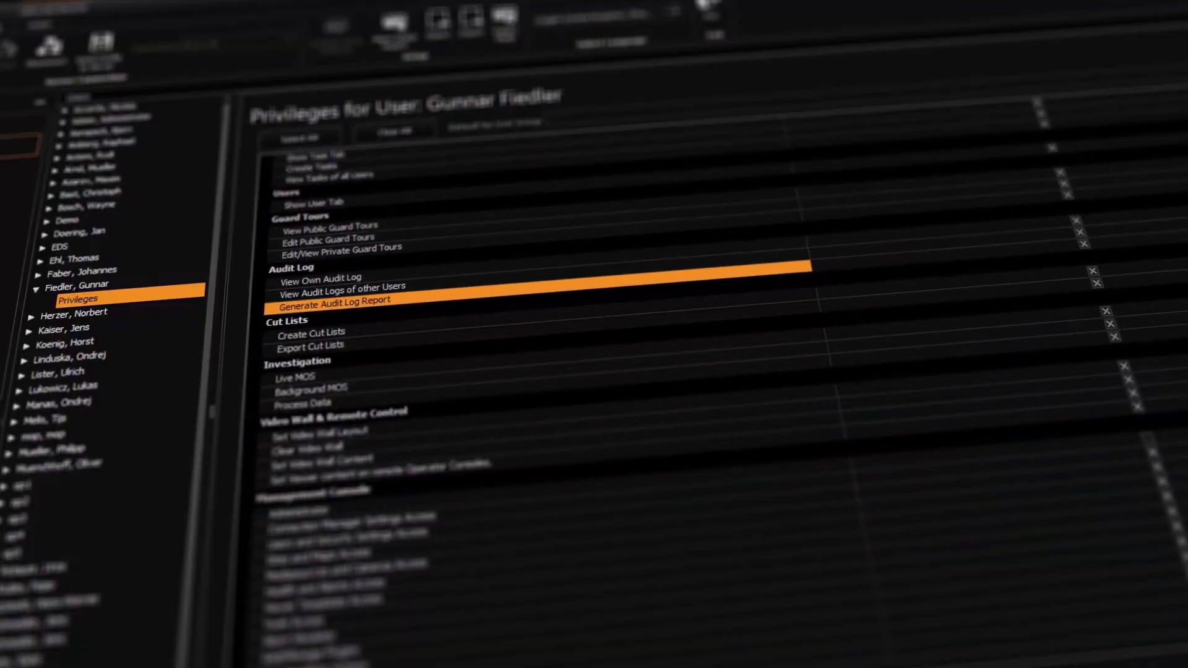
# Grant the user the Generate Audit Log Report privilege
pyautogui.click(1095, 274)
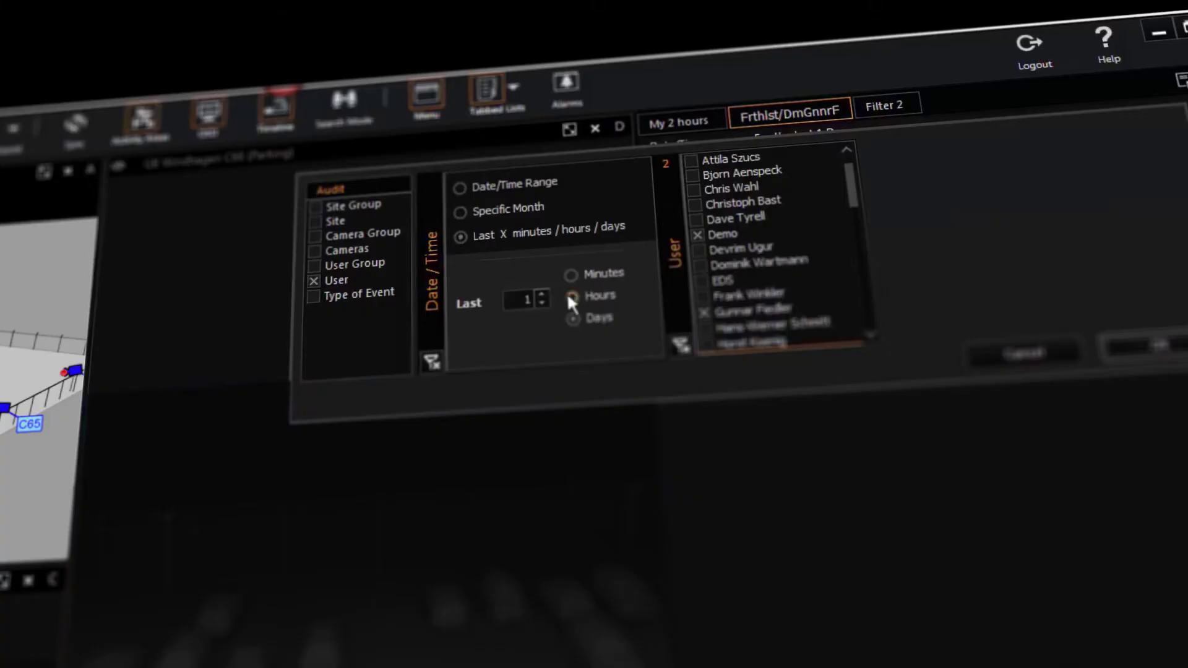
# Change the audit filter period to the last 7 days and apply it
pyautogui.click(545, 293)
pyautogui.click(541, 295)
pyautogui.click(542, 295)
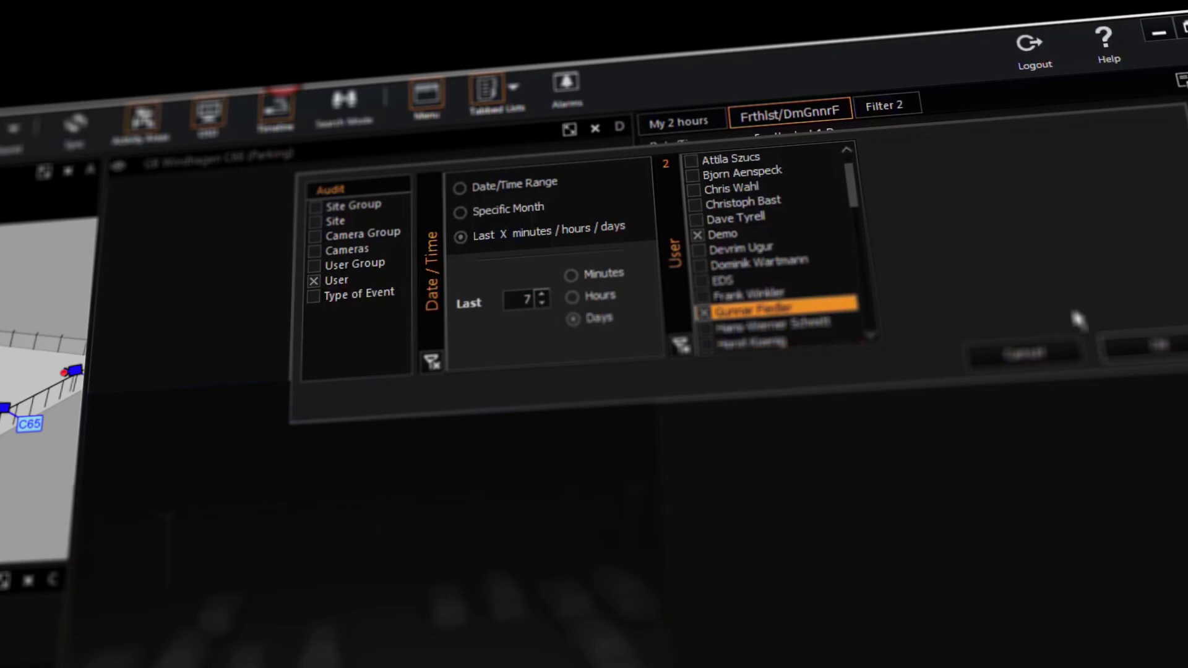
pyautogui.click(1164, 349)
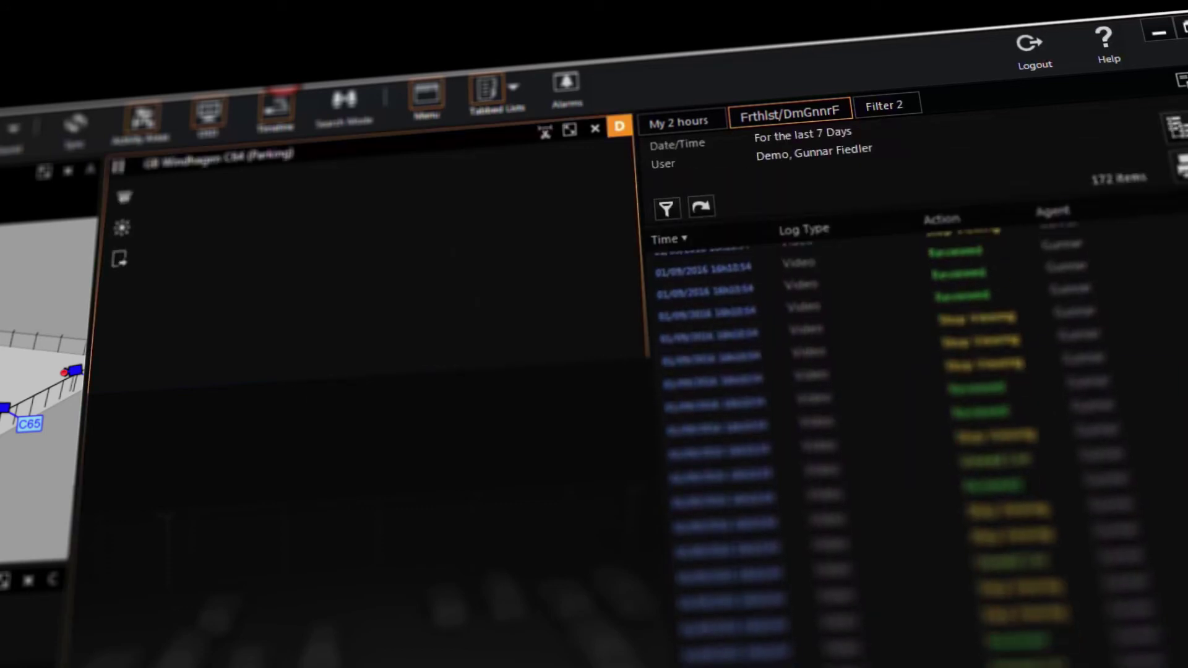